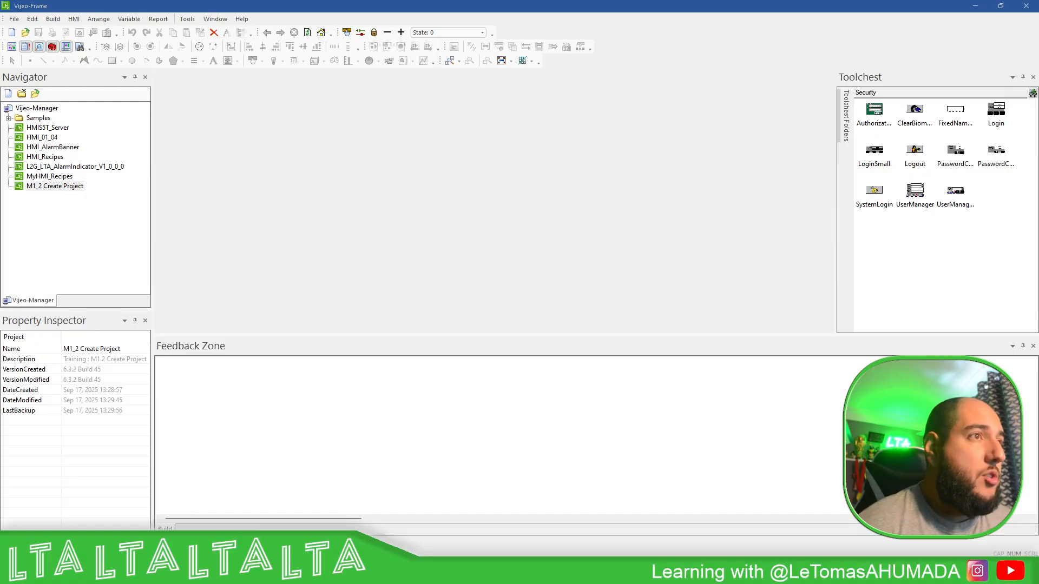
# Step: Open the M1_2 Create Project project with its project password and disable its Project Password property, re-entering the password to authorize the change
pyautogui.doubleClick(61, 186)
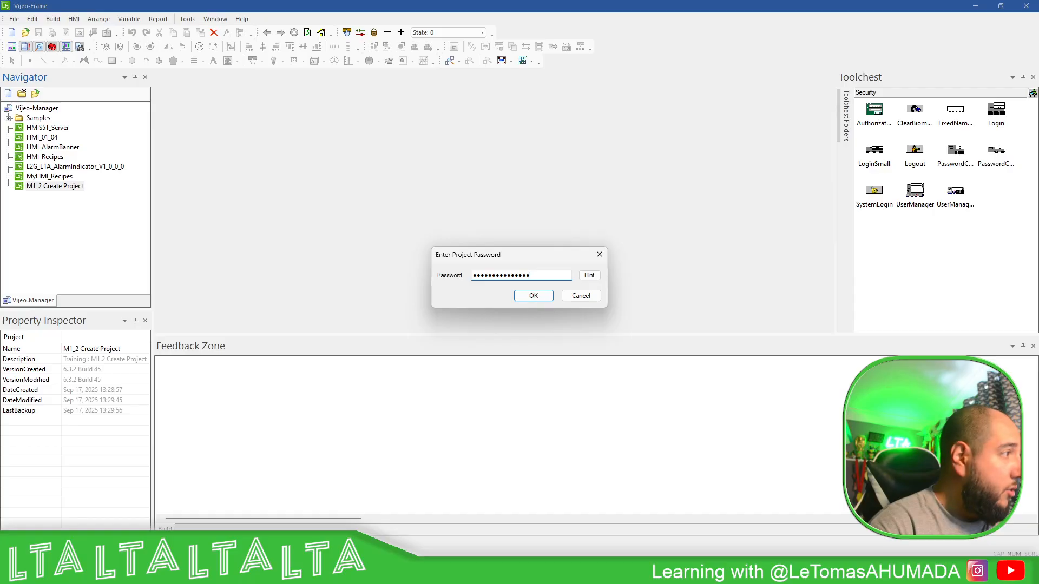
pyautogui.press('Return')
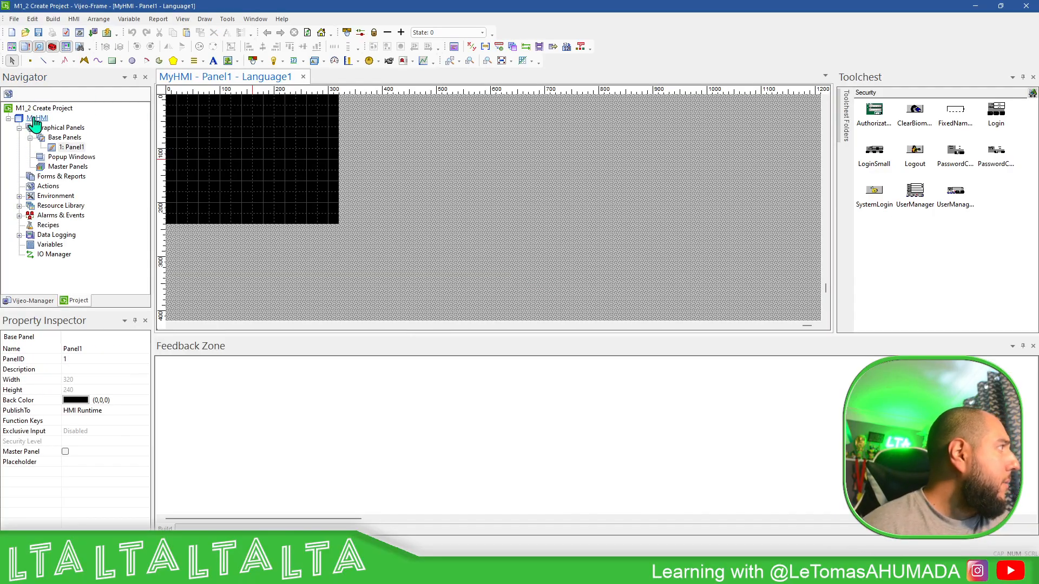
pyautogui.click(57, 109)
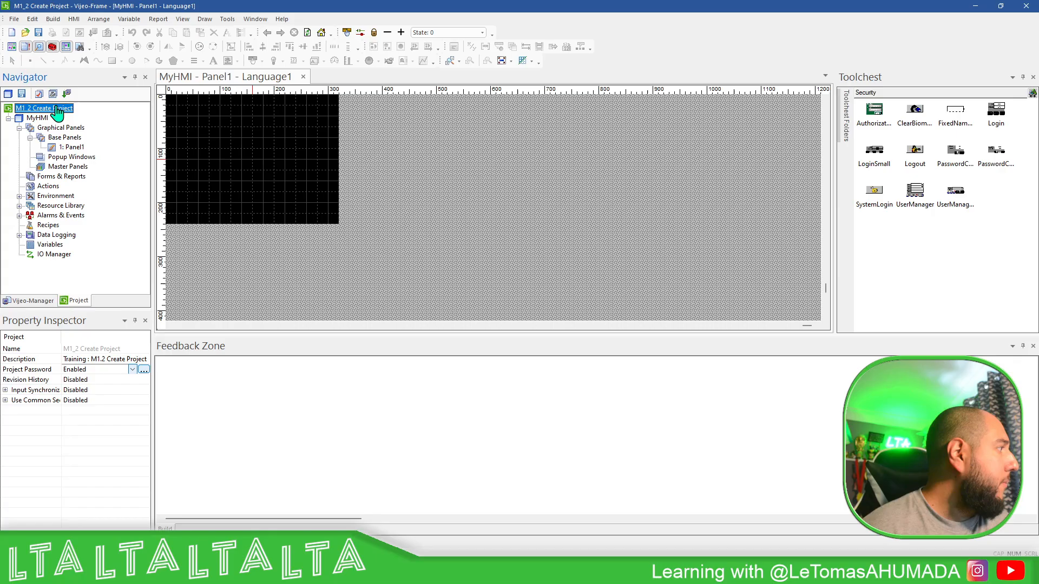
pyautogui.click(131, 370)
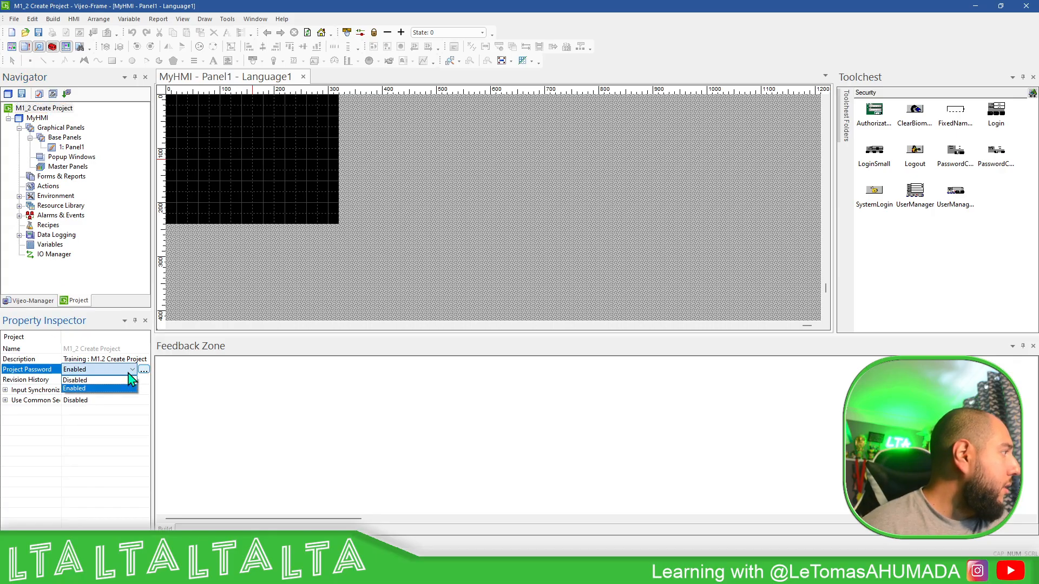
pyautogui.click(89, 380)
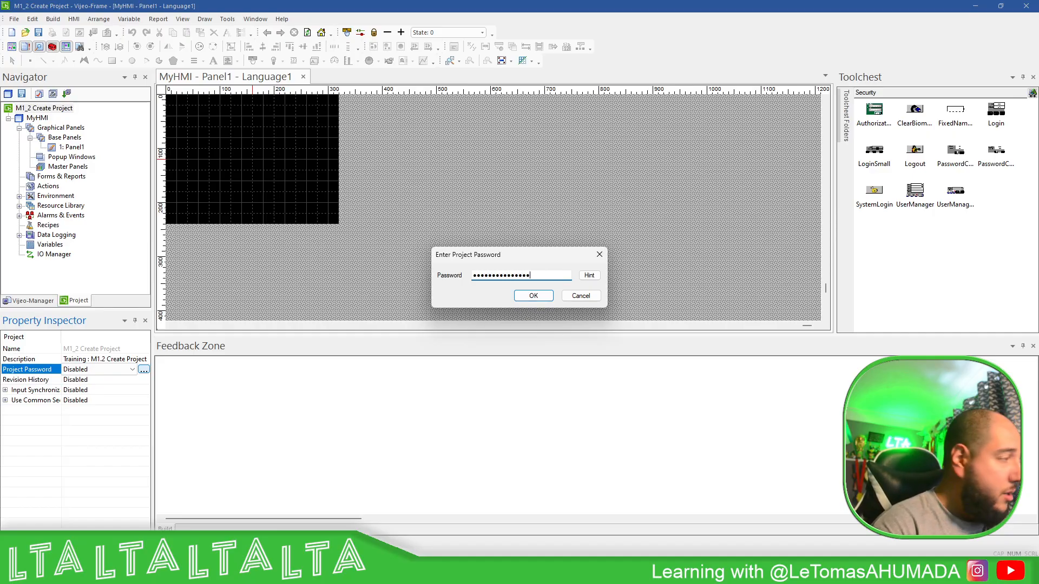
pyautogui.click(532, 297)
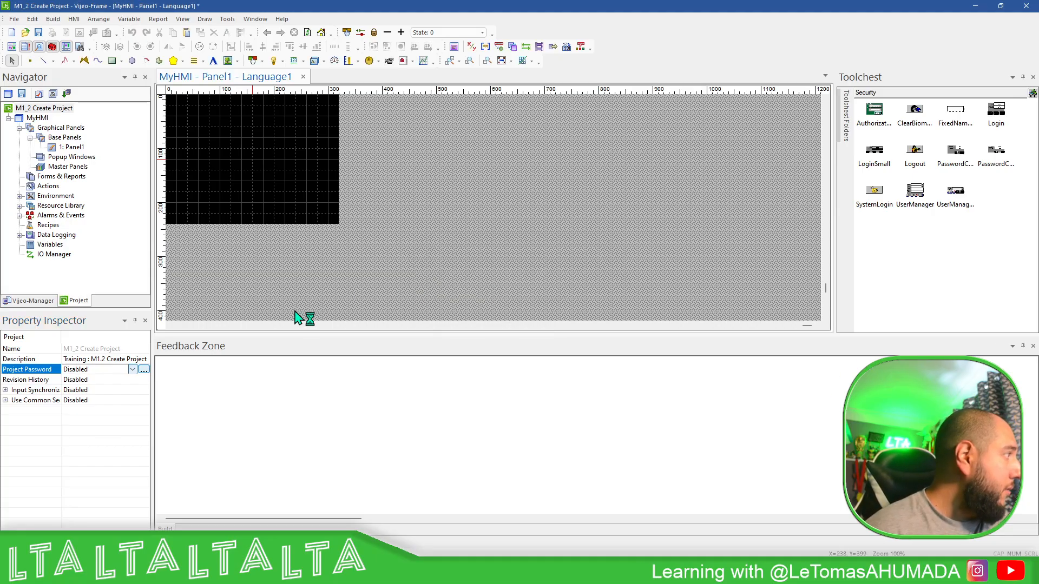
# Step: Review the project's Input Synchronization and Use Common Security properties, widening the property area
pyautogui.doubleClick(39, 117)
pyautogui.click(43, 109)
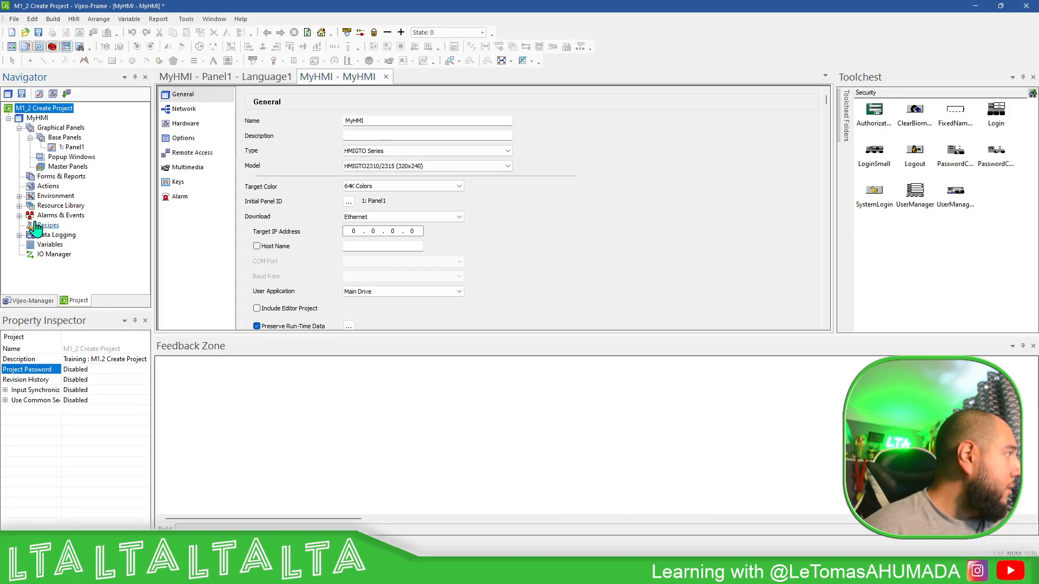
pyautogui.click(48, 391)
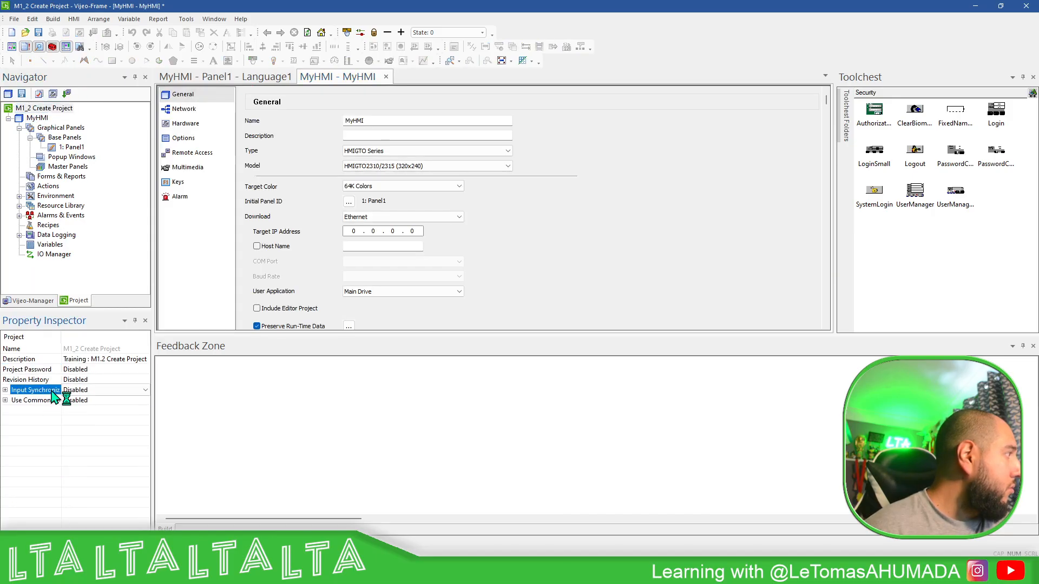
pyautogui.click(47, 400)
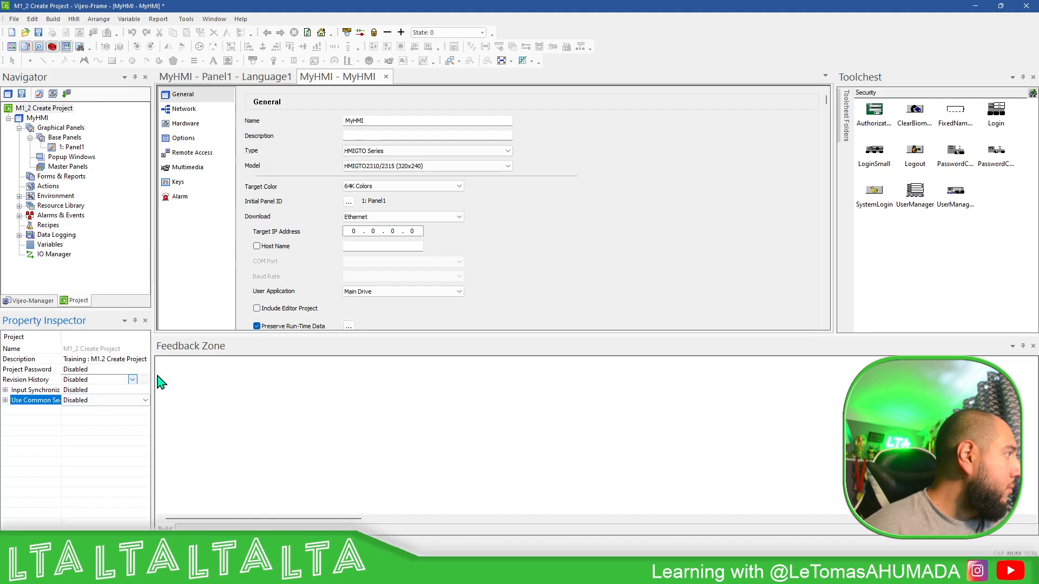
pyautogui.moveTo(152, 373); pyautogui.dragTo(180, 366)
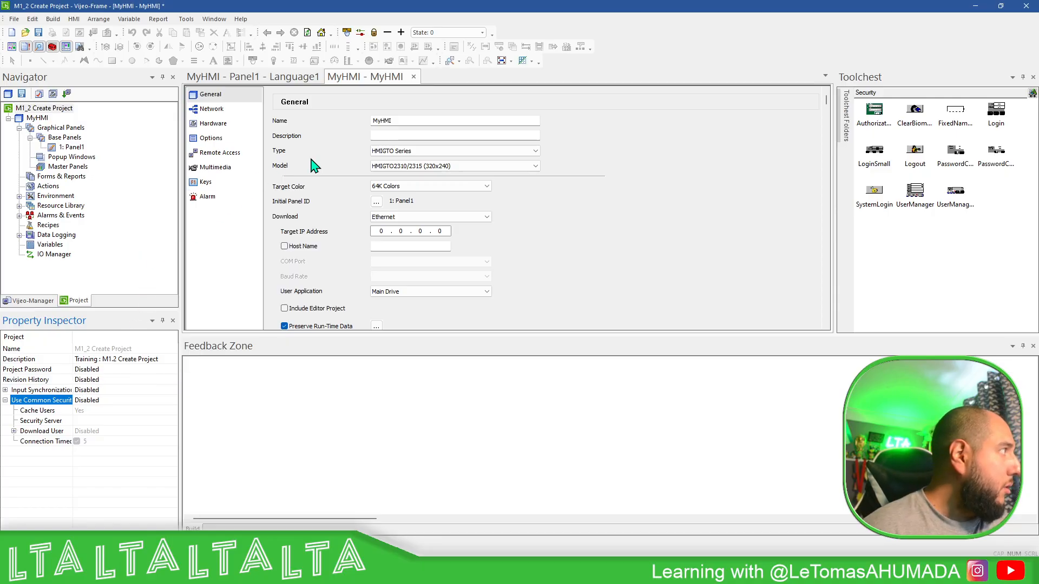
# Step: Review the MyHMI target's general settings, including the available target types and models
pyautogui.click(37, 119)
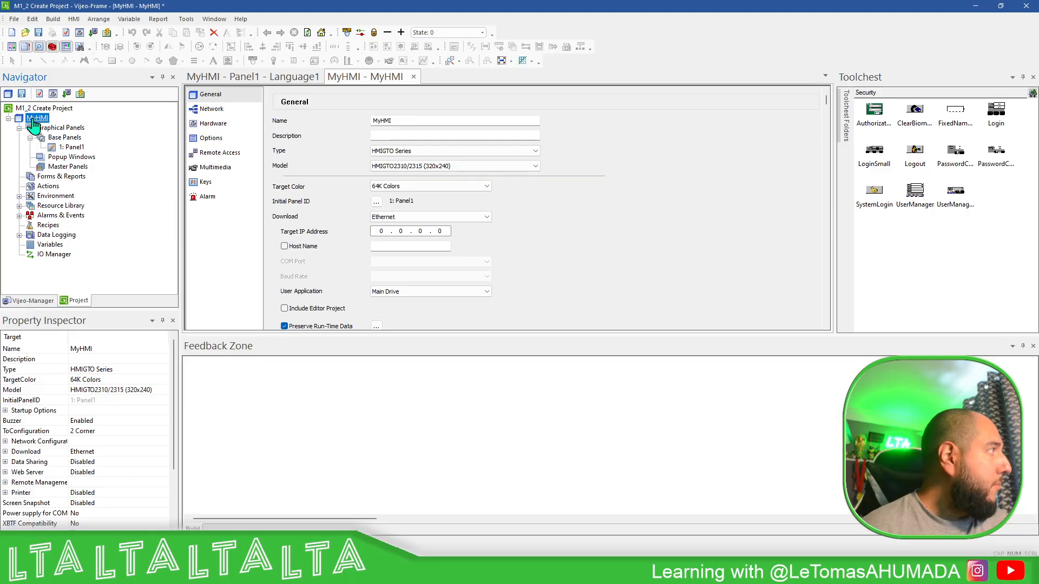
pyautogui.click(212, 99)
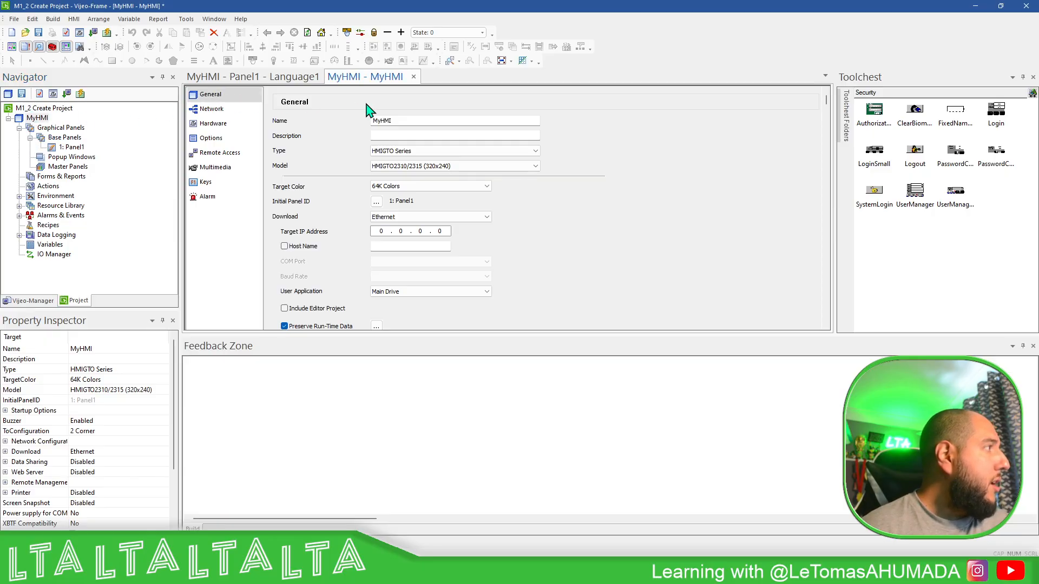
pyautogui.click(468, 152)
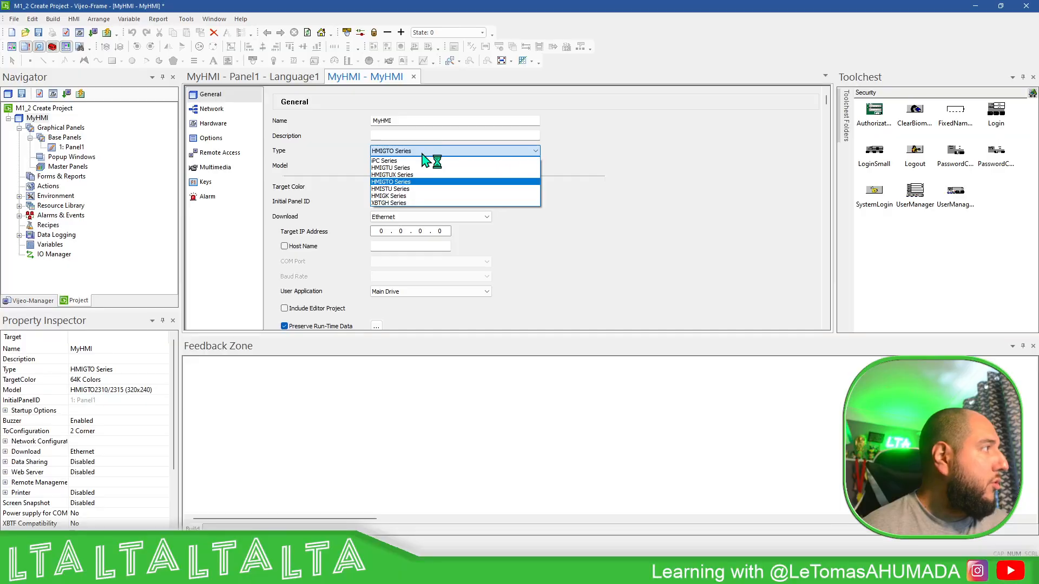
pyautogui.click(535, 150)
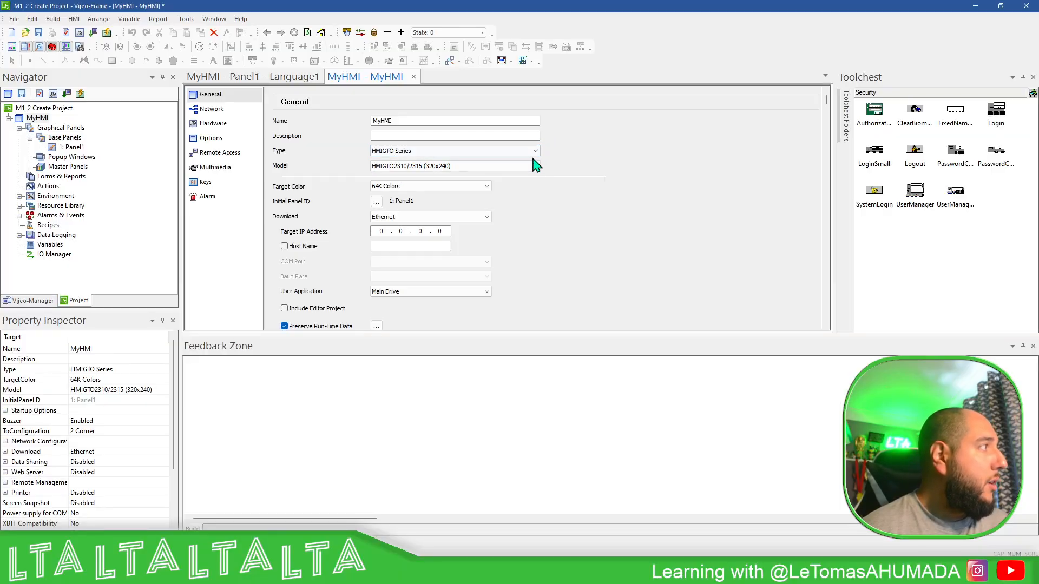
pyautogui.click(530, 151)
pyautogui.click(530, 151)
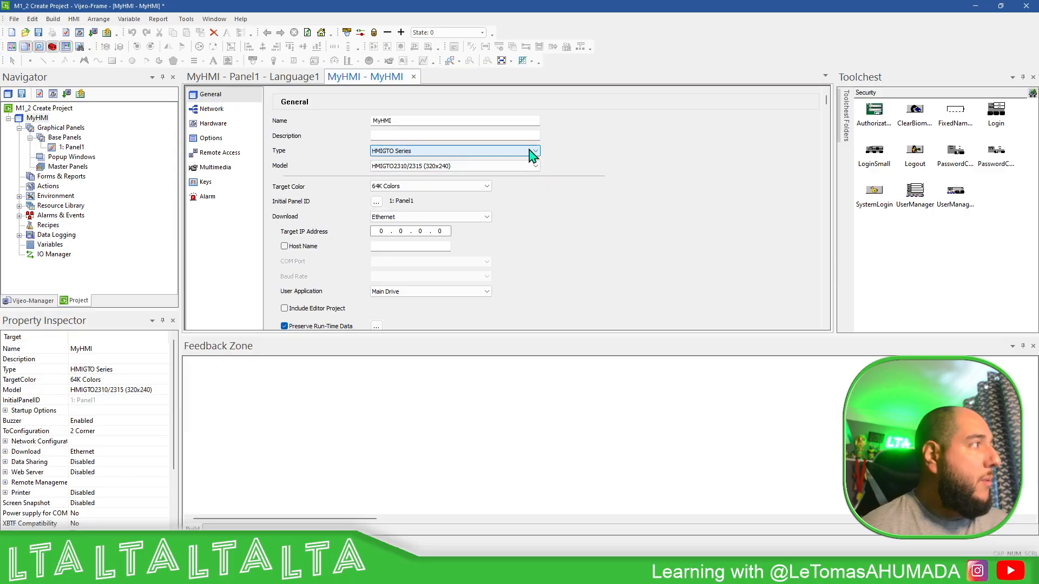
pyautogui.click(534, 166)
pyautogui.click(533, 167)
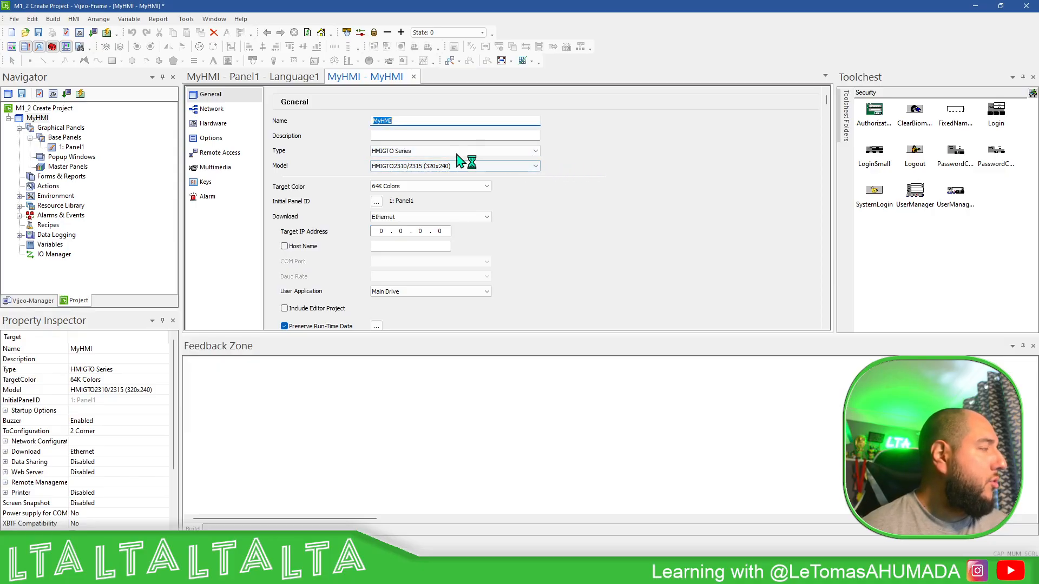
# Step: Open Panel1 and draw a 320 x 240 rectangle covering the whole panel
pyautogui.doubleClick(69, 146)
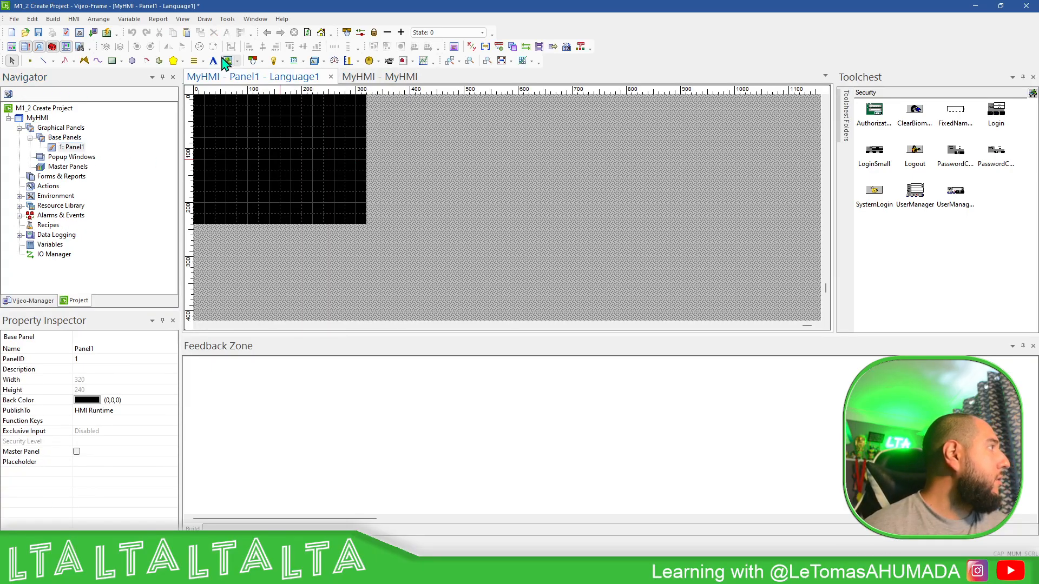
pyautogui.click(112, 61)
pyautogui.moveTo(193, 95)
pyautogui.mouseDown()
pyautogui.moveTo(374, 213)
pyautogui.moveTo(367, 223)
pyautogui.mouseUp()
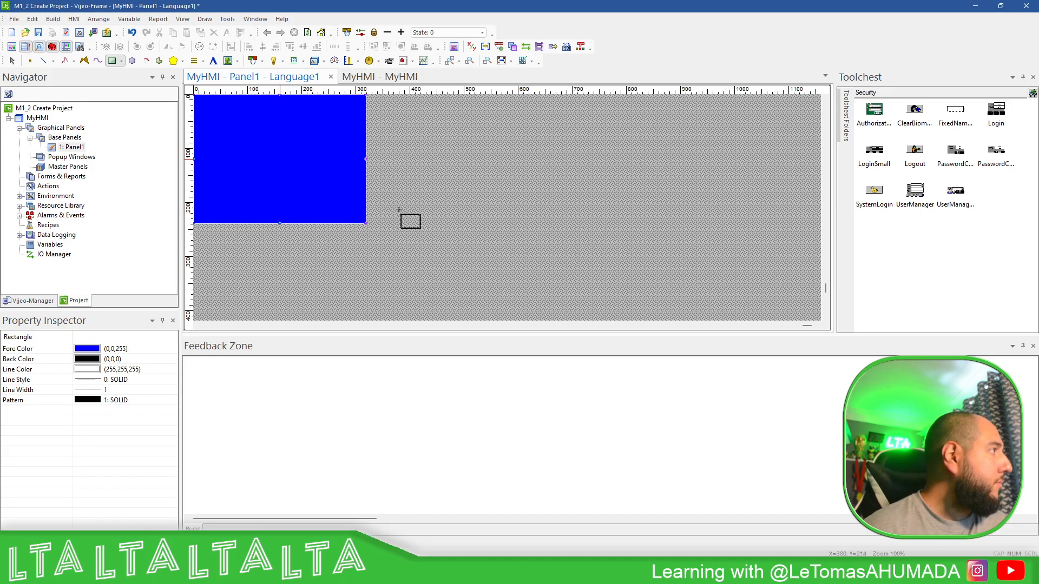
# Step: Place the text "Hello" near the centre of Panel1, over the blue rectangle
pyautogui.click(213, 60)
pyautogui.moveTo(226, 138); pyautogui.dragTo(324, 175)
pyautogui.write('Hello')
pyautogui.click(569, 374)
# Step: Draw a small circle with the Ellipse tool in each of the four corners of Panel1
pyautogui.click(132, 60)
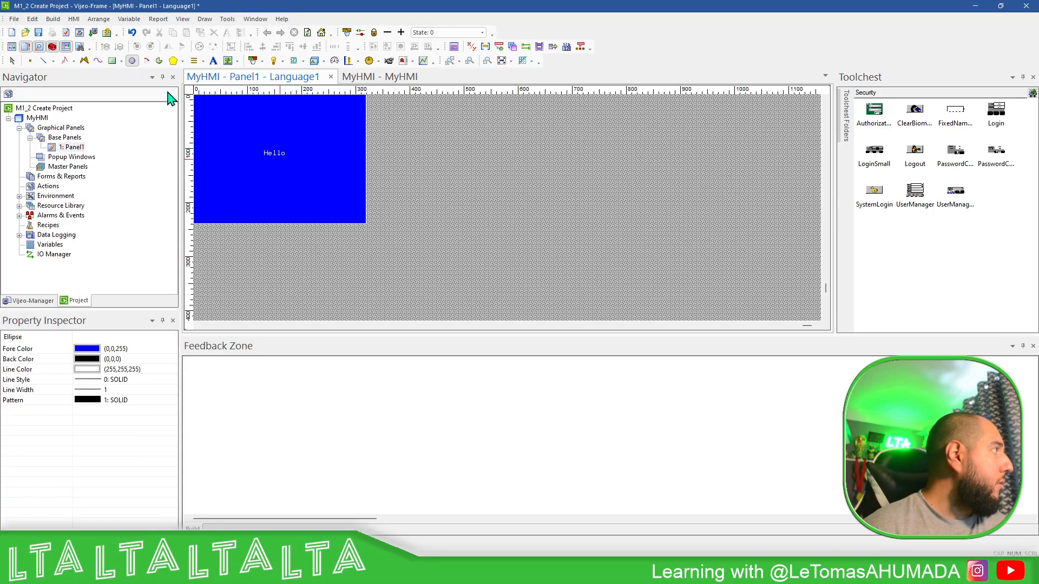
pyautogui.moveTo(193, 192); pyautogui.dragTo(225, 223)
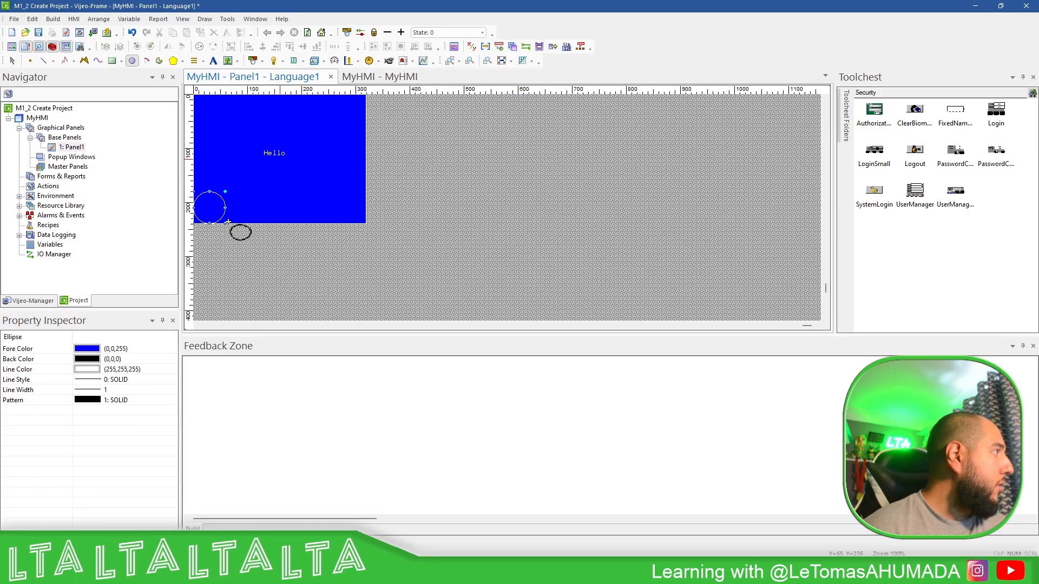
pyautogui.moveTo(334, 191); pyautogui.dragTo(369, 221)
pyautogui.moveTo(366, 128); pyautogui.dragTo(334, 95)
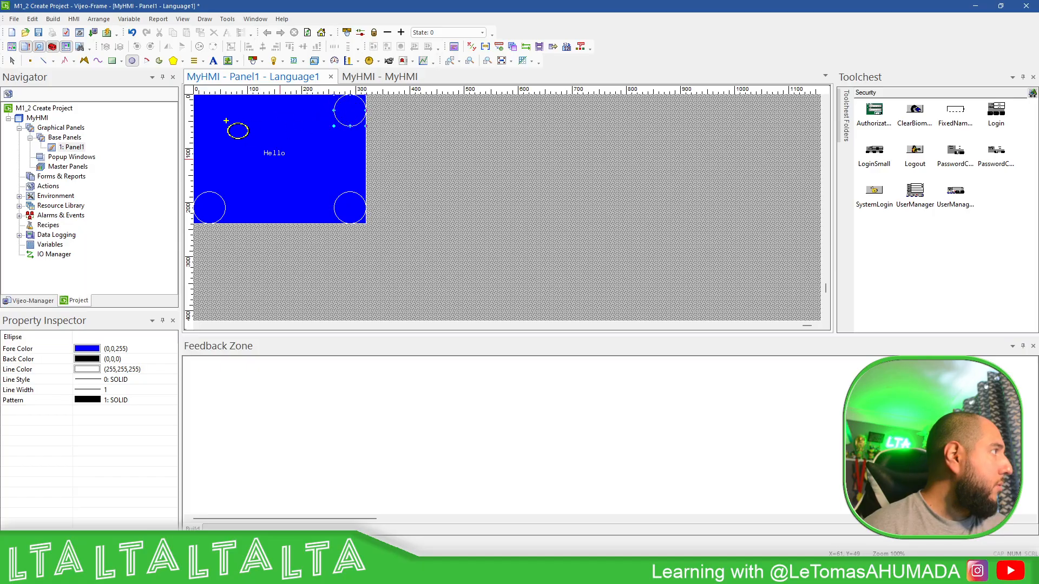
pyautogui.moveTo(224, 128); pyautogui.dragTo(195, 96)
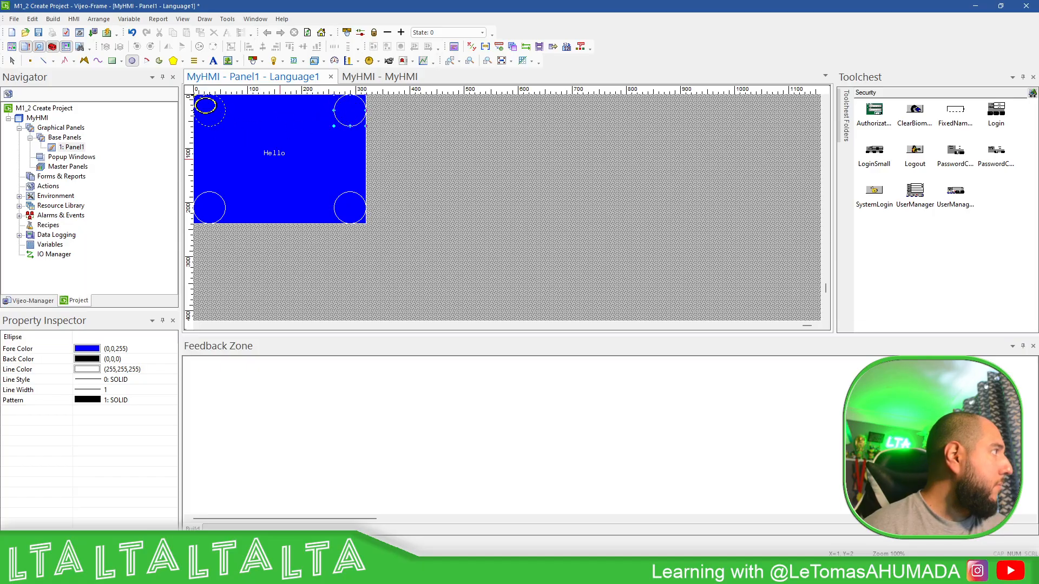
pyautogui.rightClick(461, 150)
pyautogui.click(463, 151)
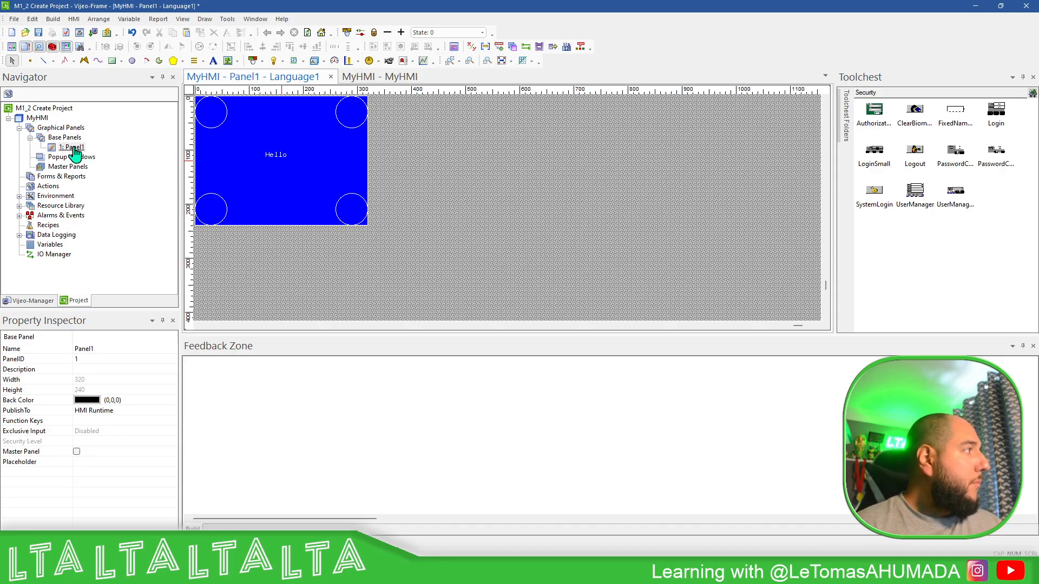
# Step: Change the MyHMI target model to HMIGTO6310/6315 (800x600) without automatically resizing the panel contents, and close the target settings
pyautogui.doubleClick(33, 118)
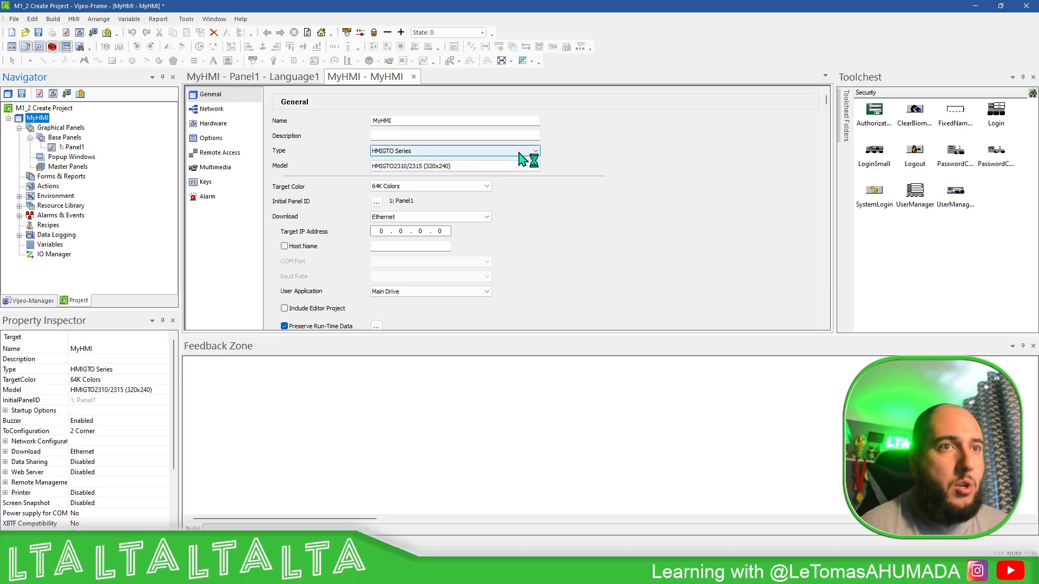
pyautogui.click(533, 166)
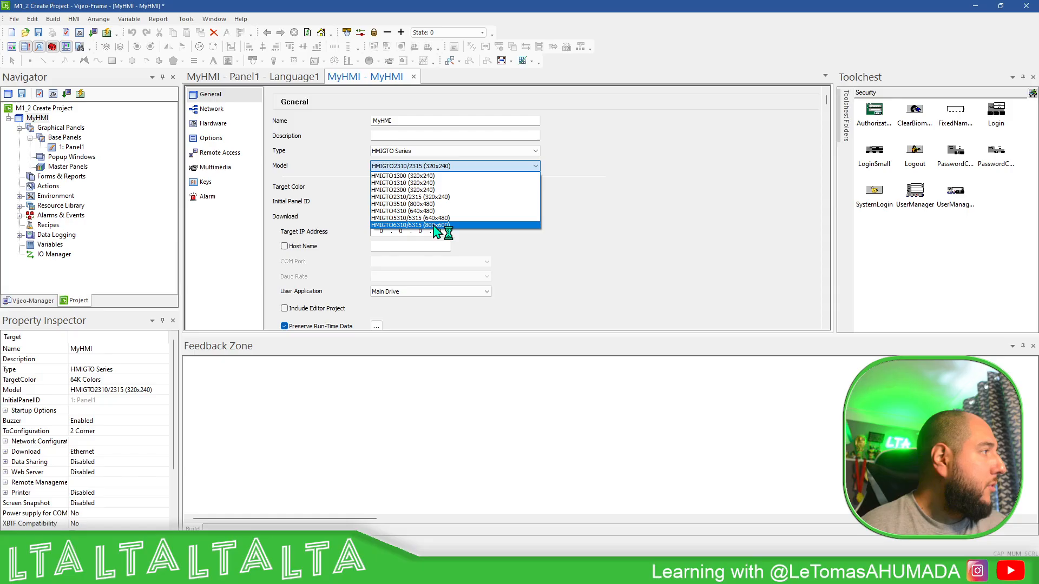
pyautogui.click(450, 225)
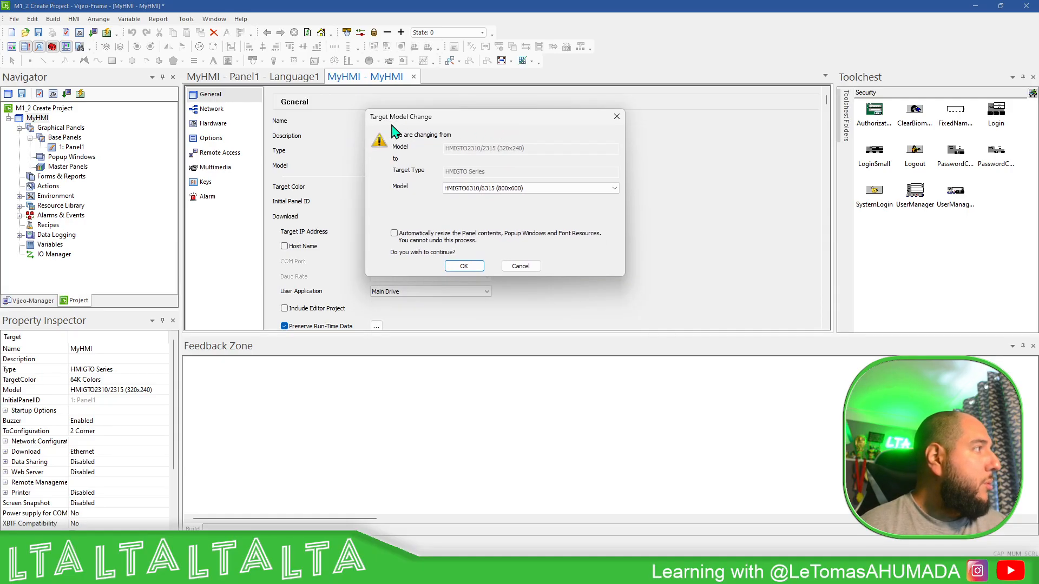
pyautogui.click(572, 189)
pyautogui.click(573, 190)
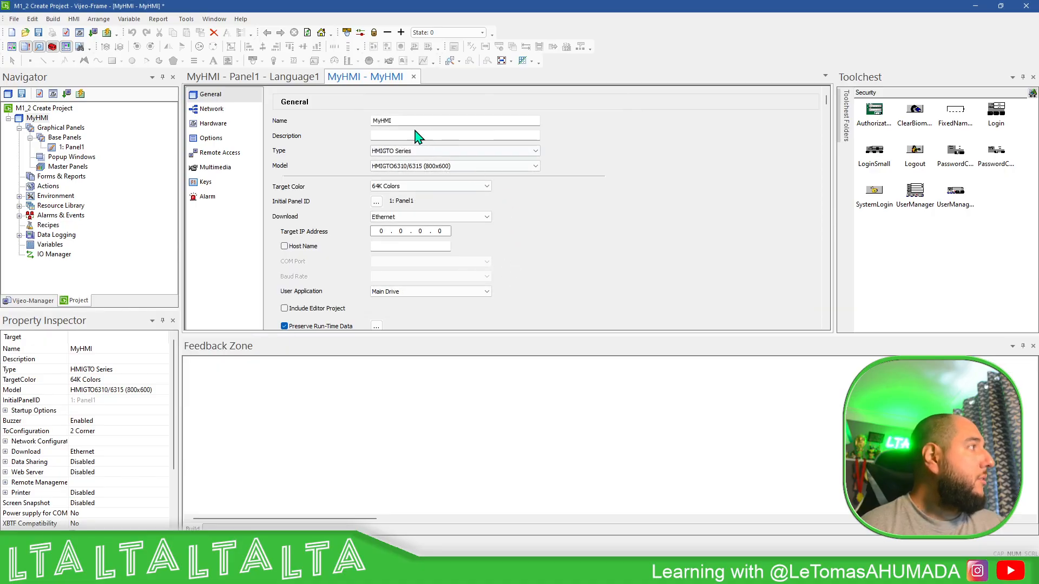
pyautogui.click(413, 76)
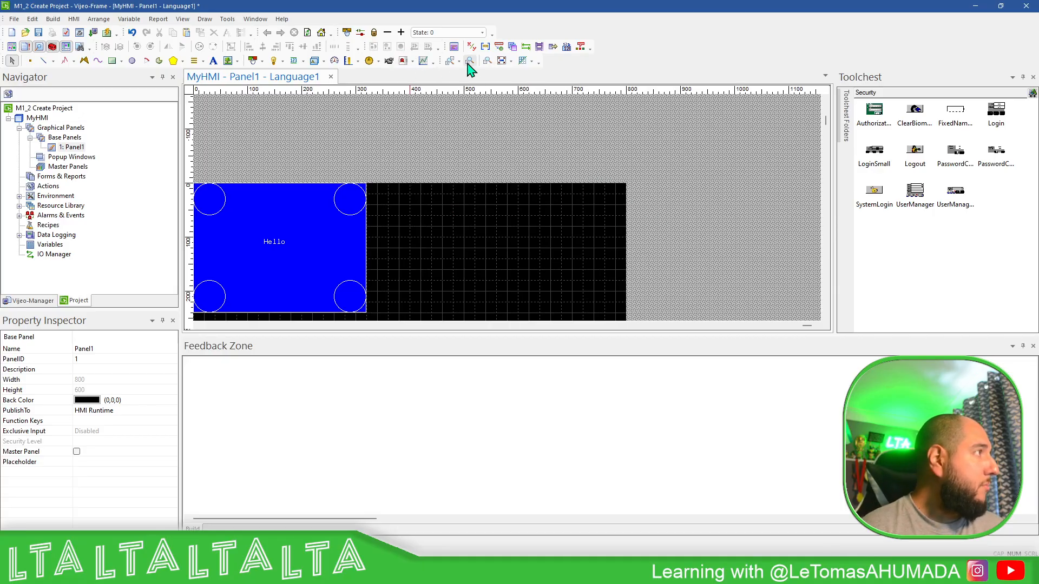
# Step: Examine the size and placement of the rectangle, text and circles on Panel1 relative to the panel area
pyautogui.click(488, 61)
pyautogui.scroll(-2, 449, 201)
pyautogui.scroll(3, 453, 209)
pyautogui.scroll(-2, 494, 180)
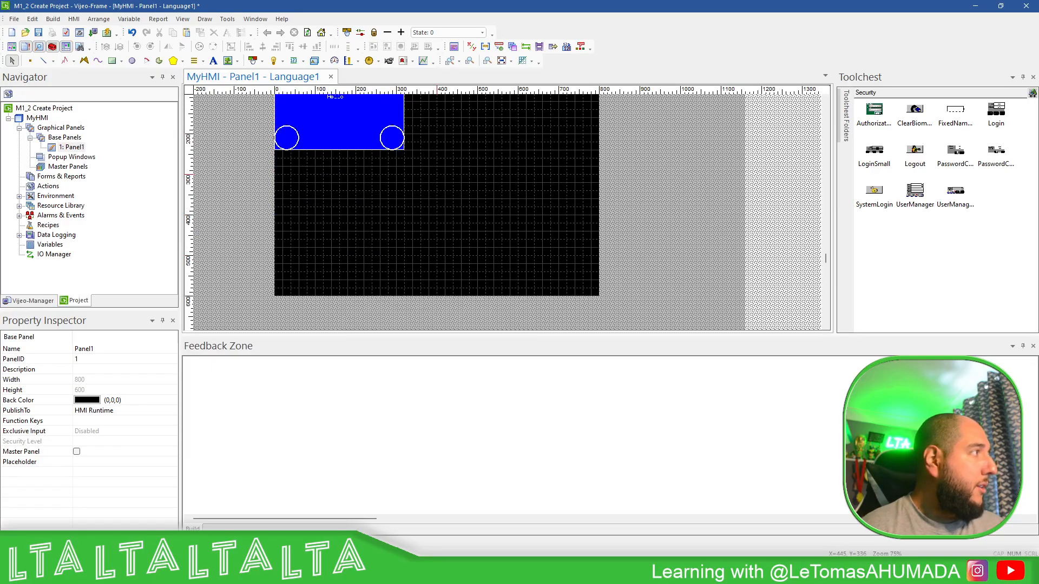
pyautogui.scroll(4, 531, 239)
pyautogui.scroll(-5, 545, 191)
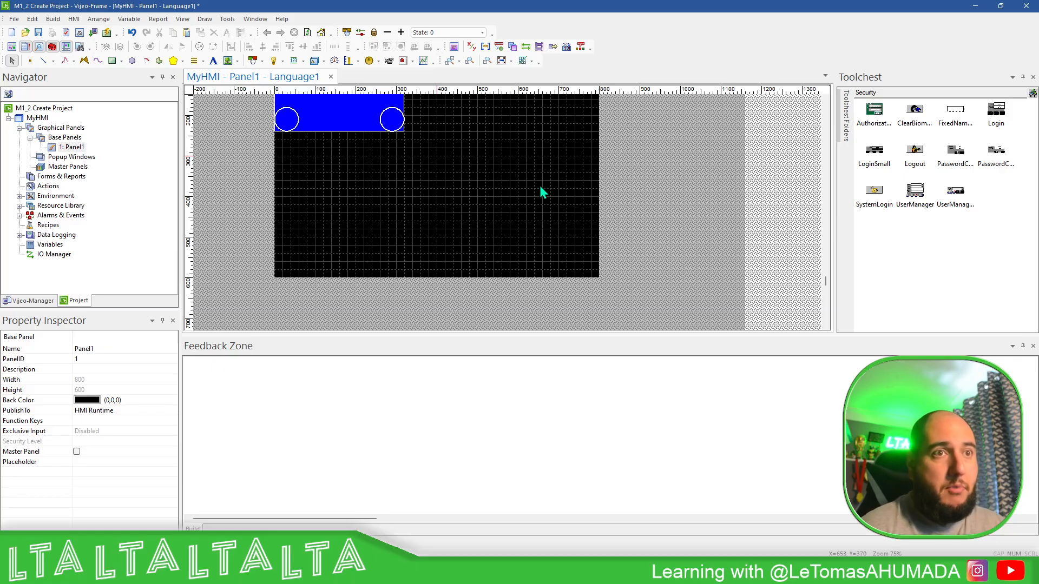
pyautogui.click(368, 115)
pyautogui.scroll(3, 365, 113)
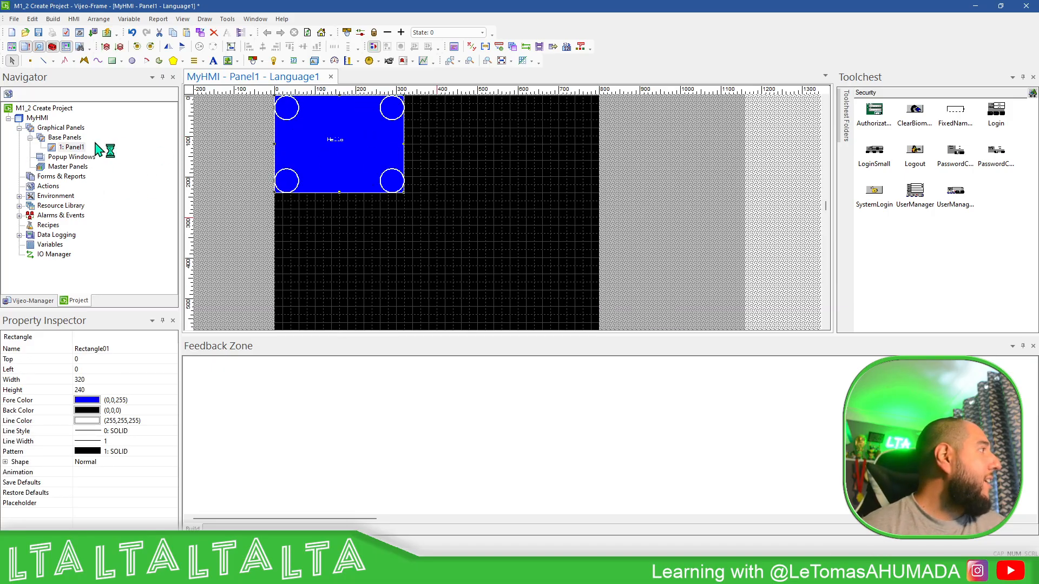
# Step: Set the MyHMI target model back to HMIGTO2310/2315 (320x240) without automatically resizing the panel contents
pyautogui.doubleClick(39, 119)
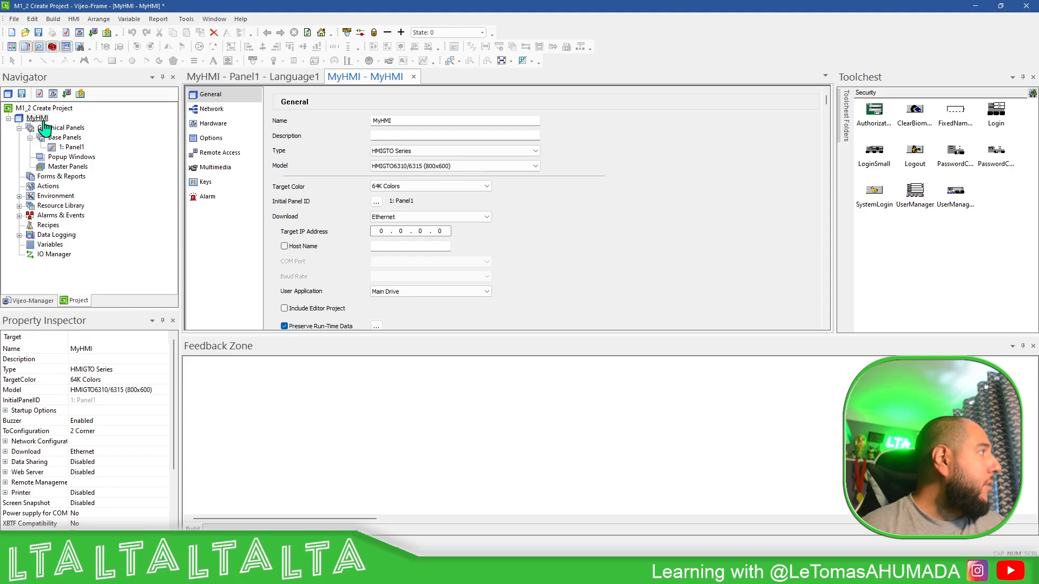
pyautogui.click(534, 168)
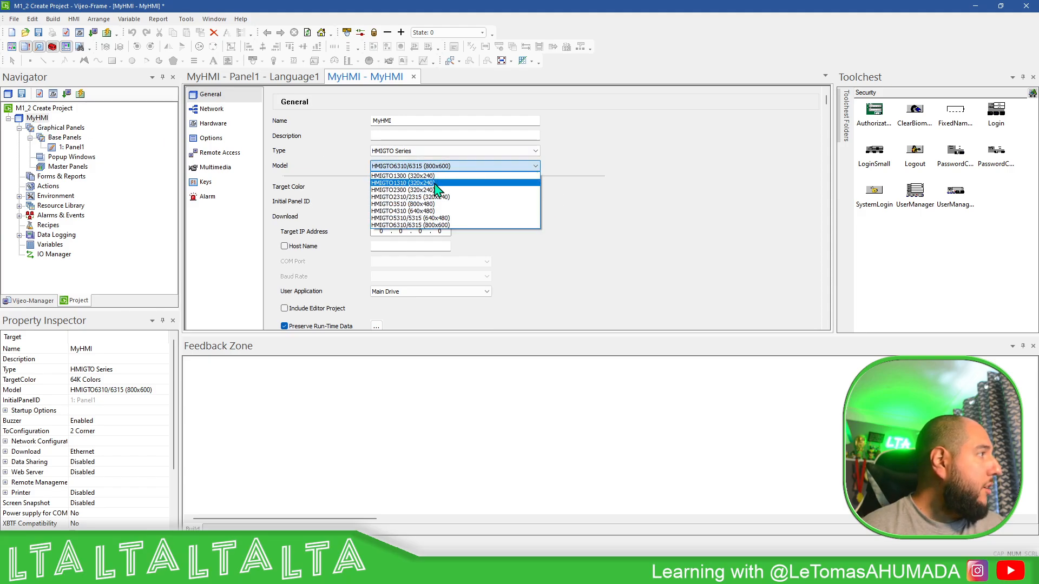
pyautogui.click(436, 204)
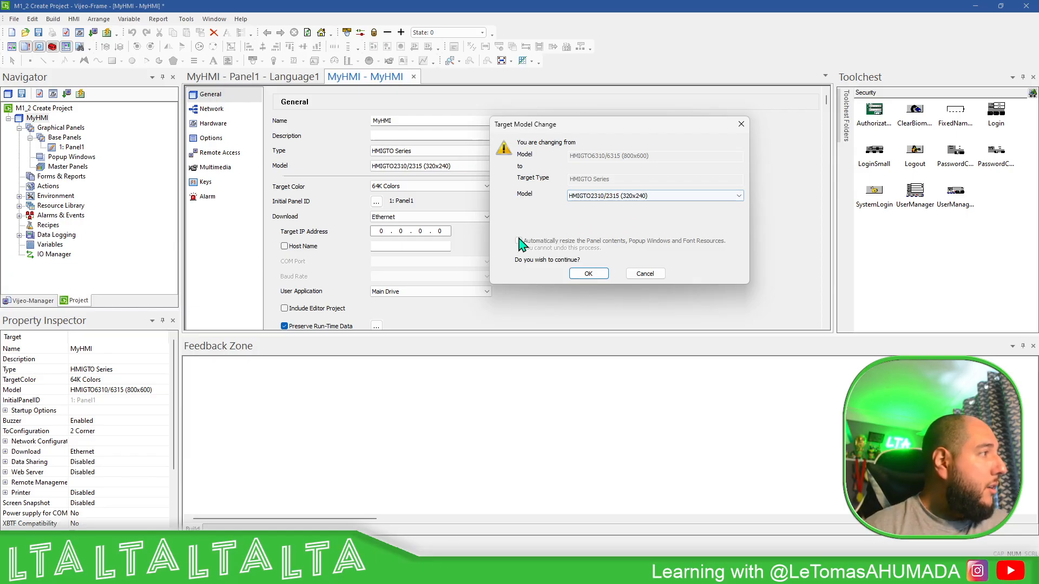
pyautogui.click(595, 276)
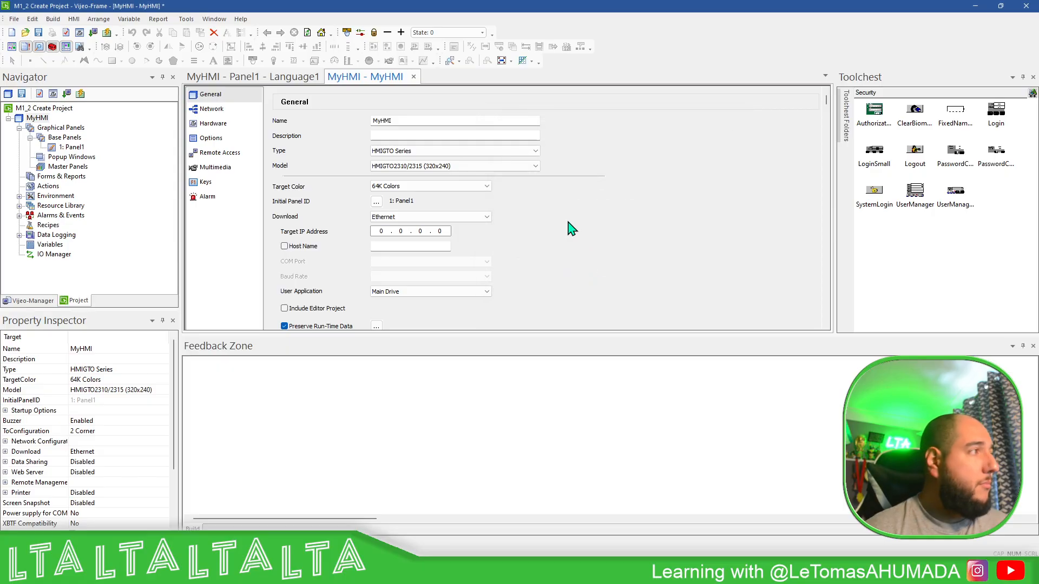
# Step: Change the MyHMI target model to HMIGTO6310/6315 (800x600) with automatic resizing of panel contents, popup windows and font resources, and close the target settings
pyautogui.click(414, 77)
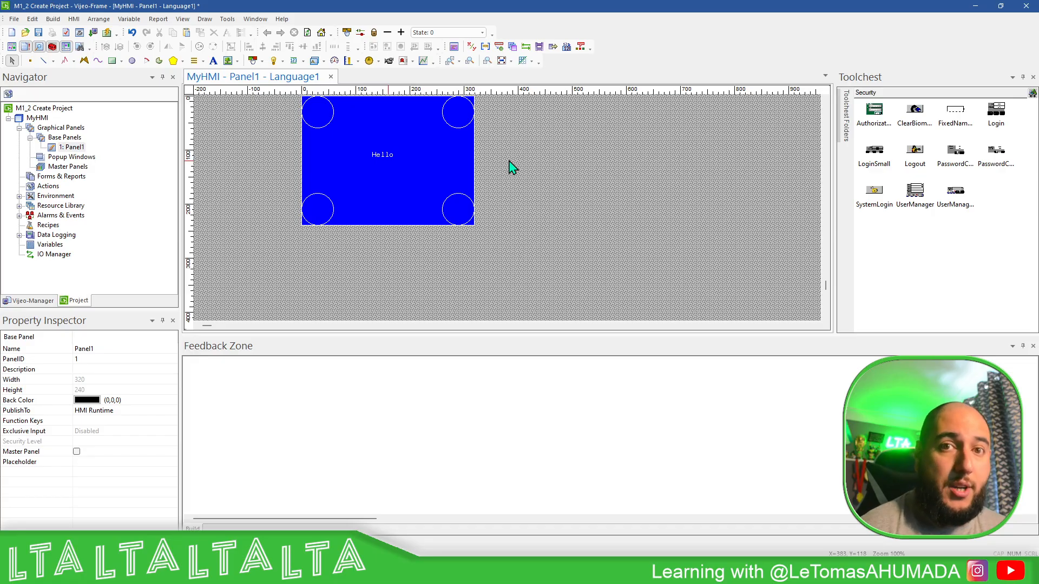
pyautogui.doubleClick(37, 117)
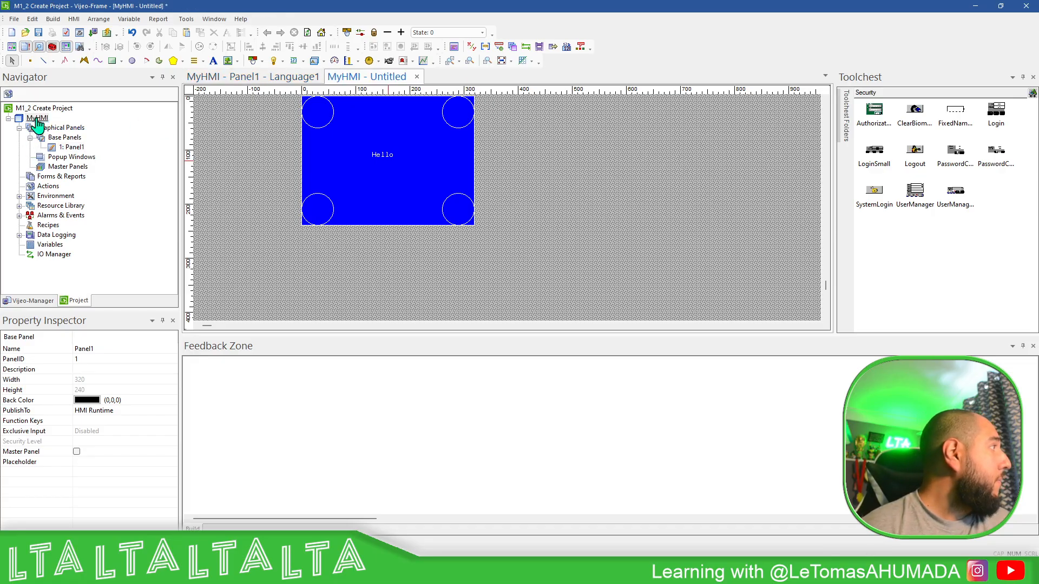
pyautogui.click(533, 166)
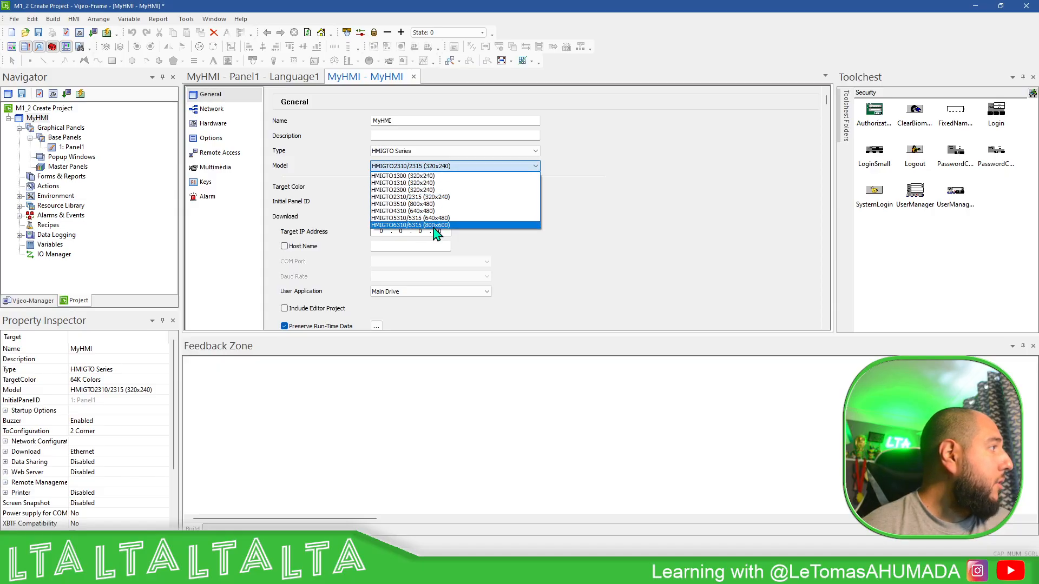
pyautogui.click(437, 231)
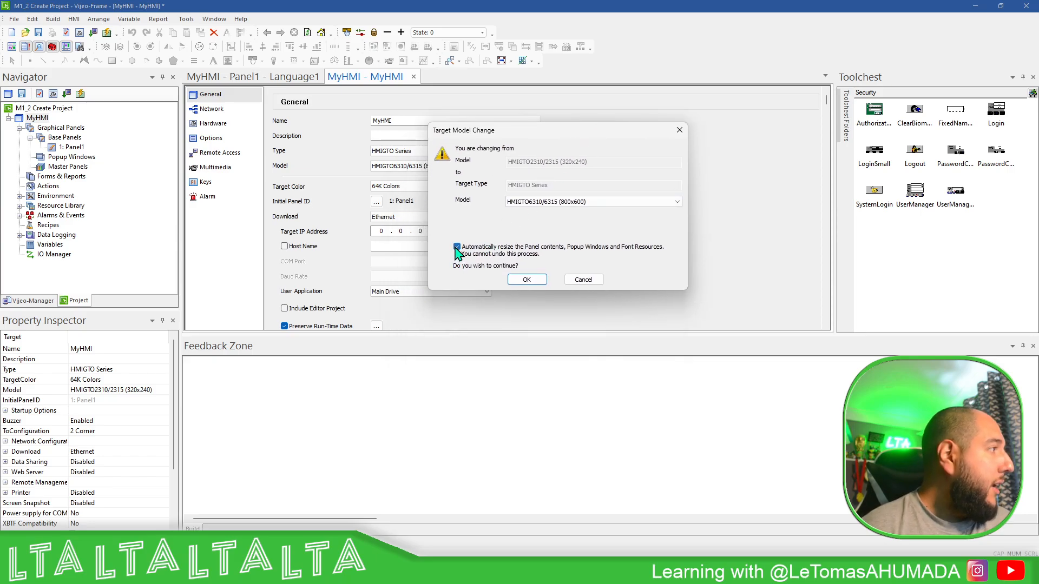
pyautogui.click(527, 280)
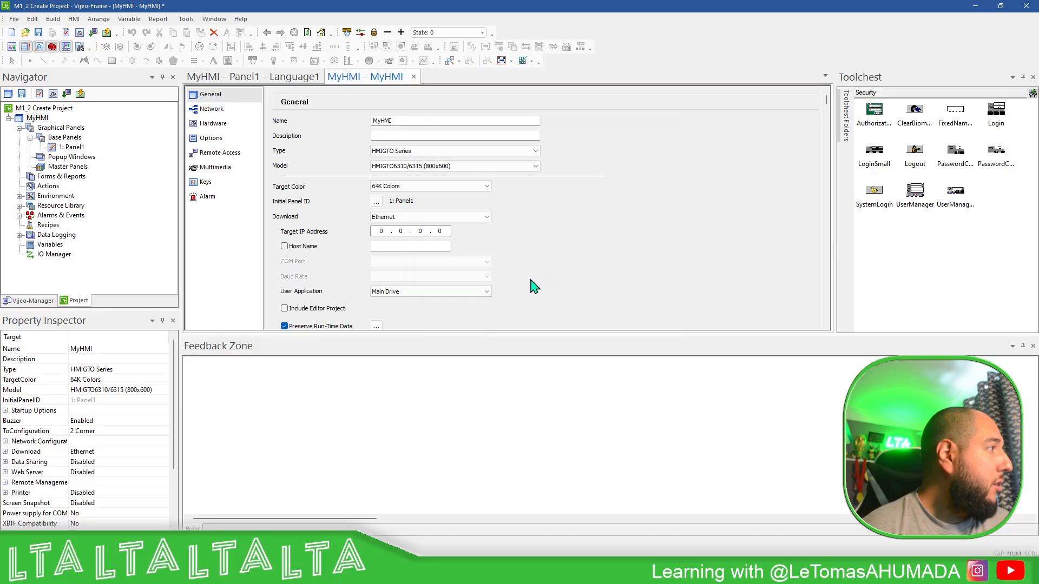
pyautogui.click(413, 77)
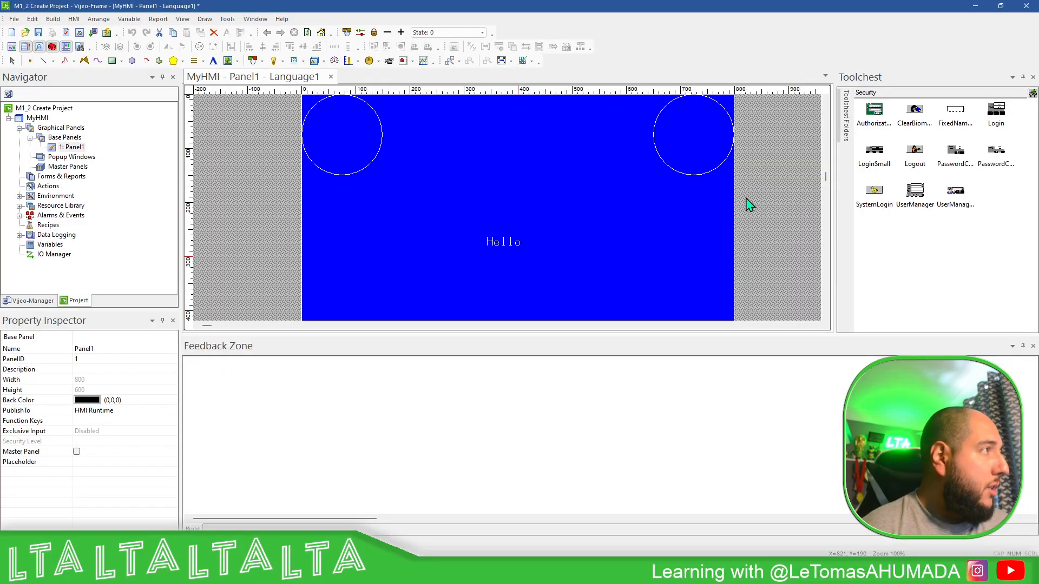
# Step: Examine how the background rectangle, Hello text and corner circles are scaled and placed across the whole of Panel1 after the automatic resize
pyautogui.hscroll(3, 731, 206)
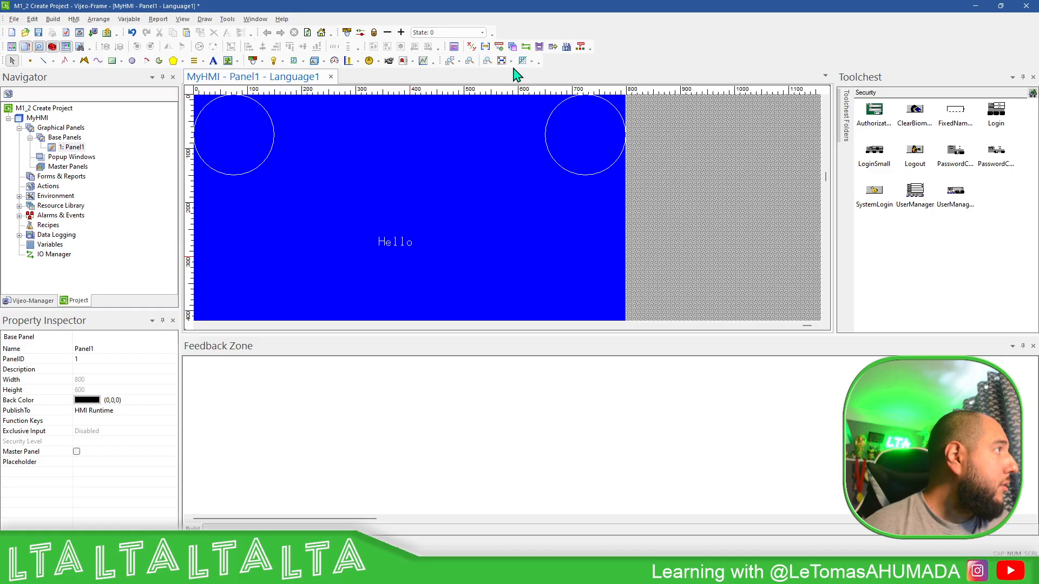
pyautogui.click(488, 62)
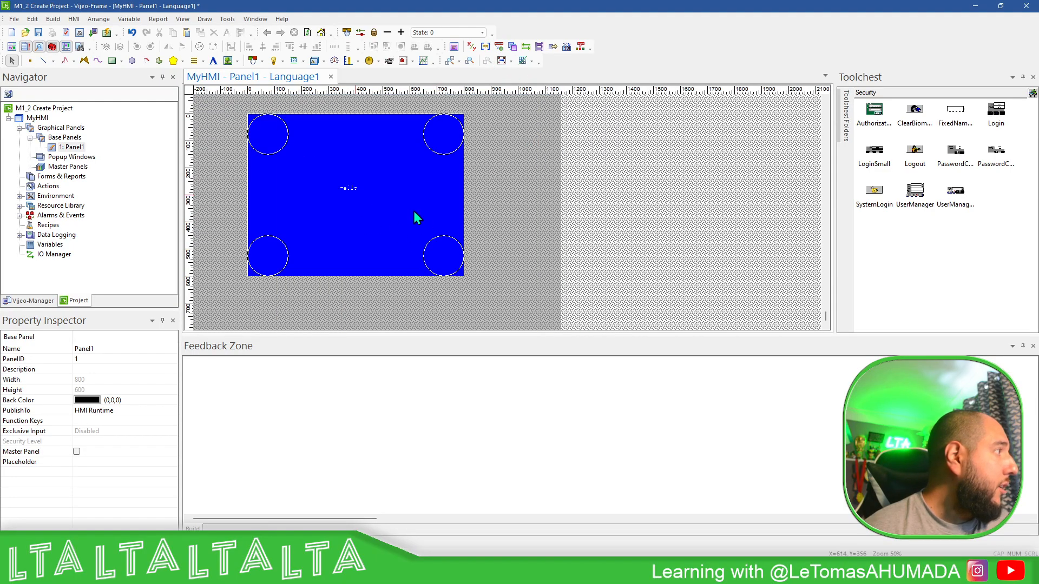
pyautogui.click(356, 187)
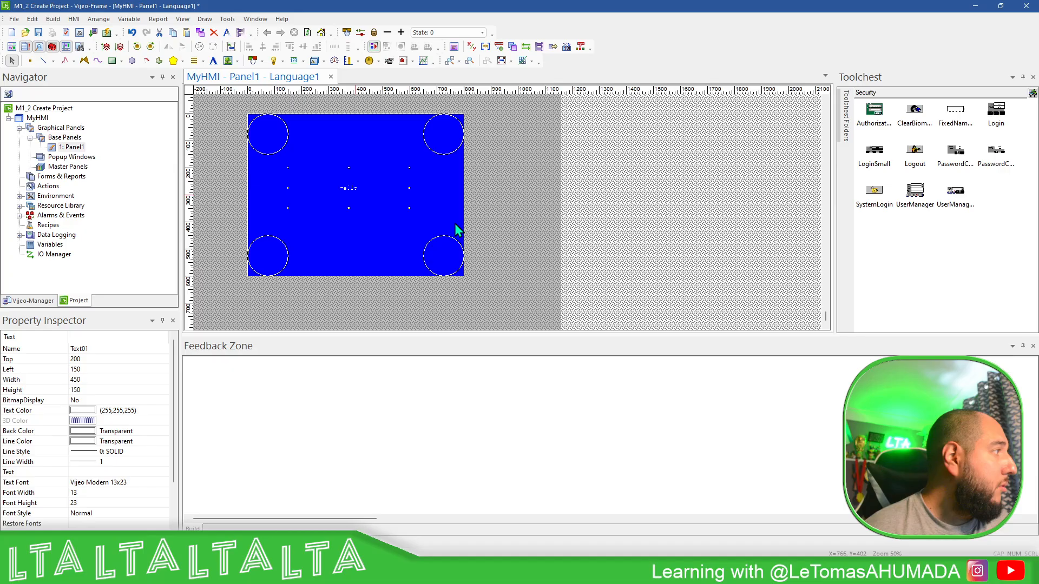
pyautogui.click(435, 228)
pyautogui.click(456, 246)
pyautogui.click(508, 250)
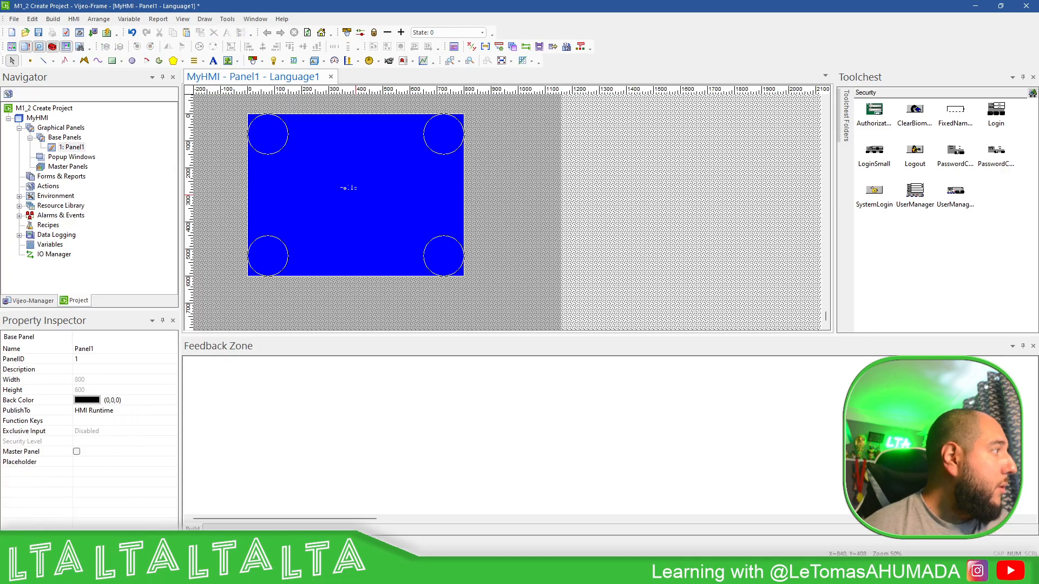
pyautogui.click(453, 196)
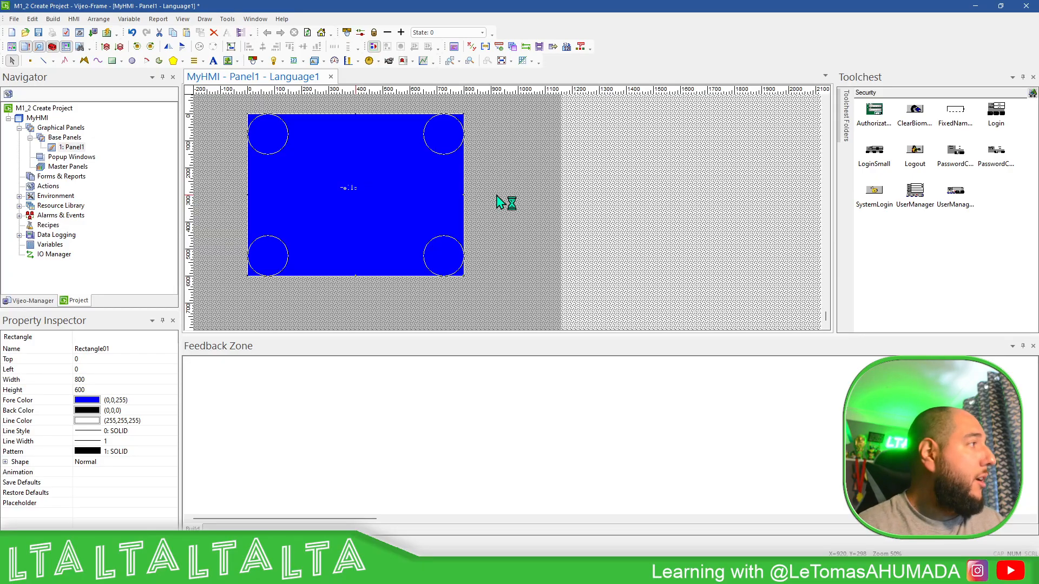
pyautogui.click(475, 144)
pyautogui.click(460, 139)
pyautogui.click(342, 189)
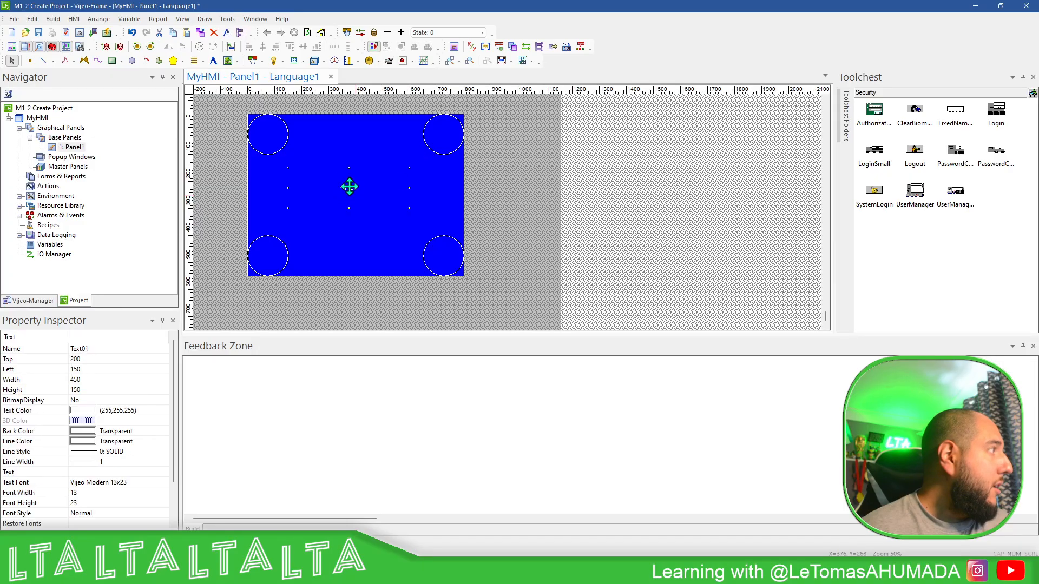